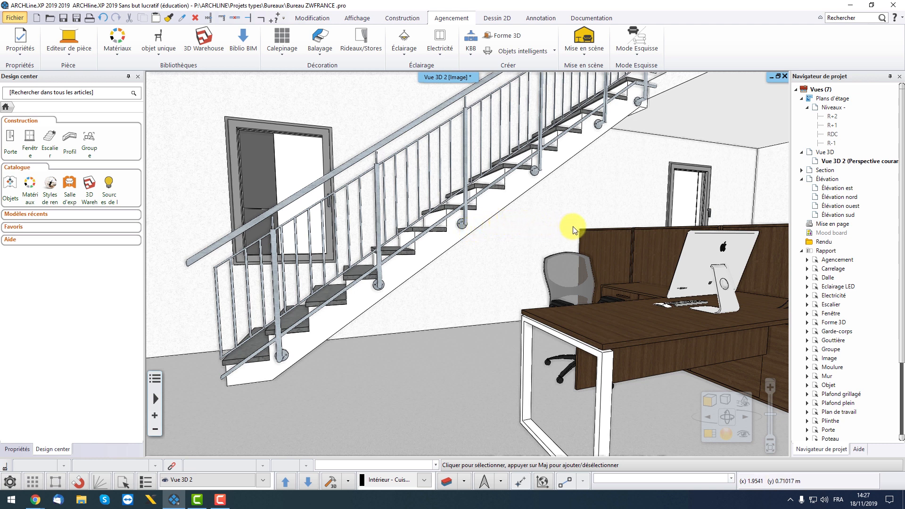
- Open the RDC floor plan and start a new KBB furniture unit (Mobilier)
double_click(832, 134)
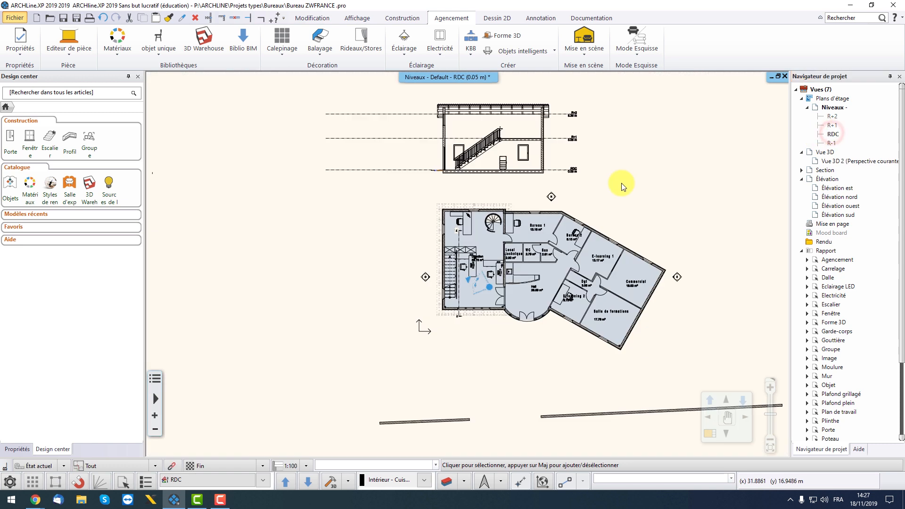
scroll(429, 262, "up", 3)
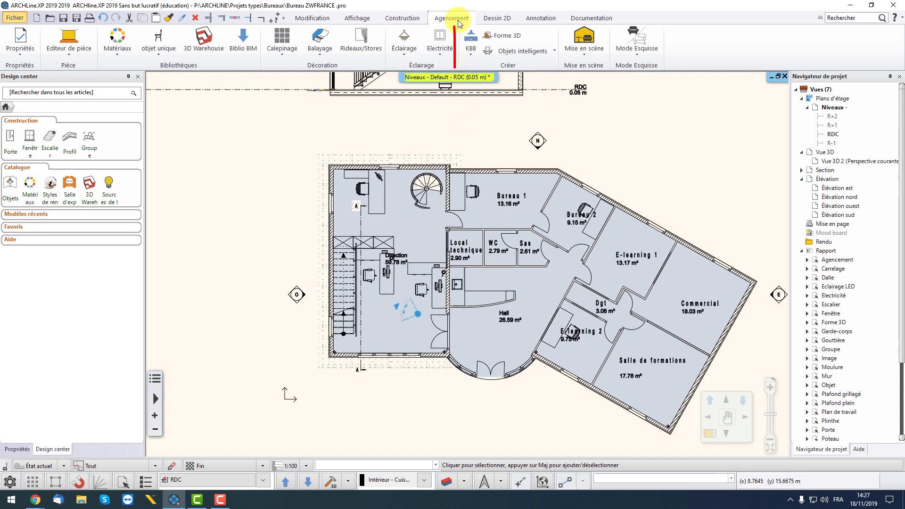
left_click(473, 57)
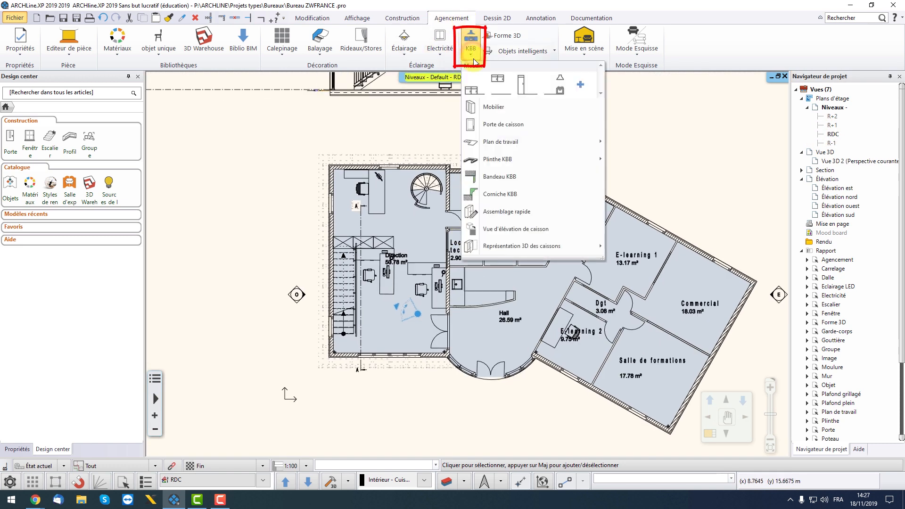
left_click(501, 107)
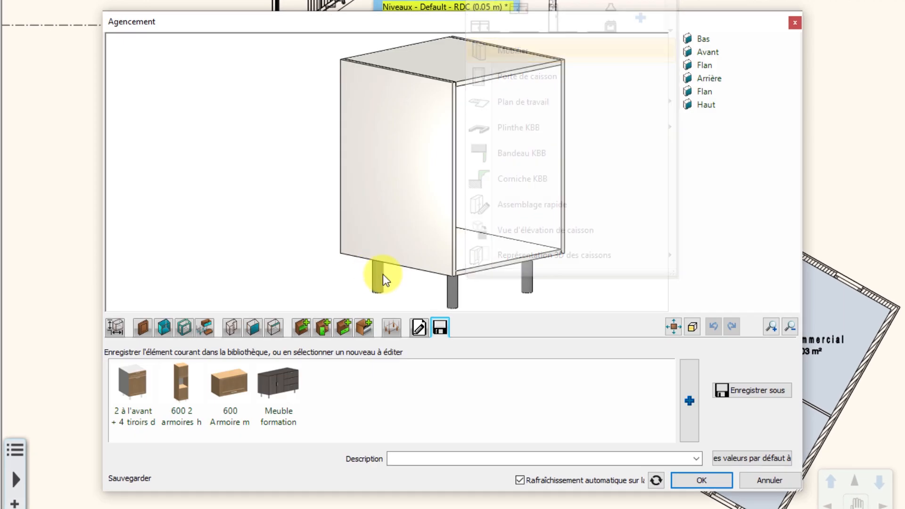
left_click_drag(456, 178, 420, 192)
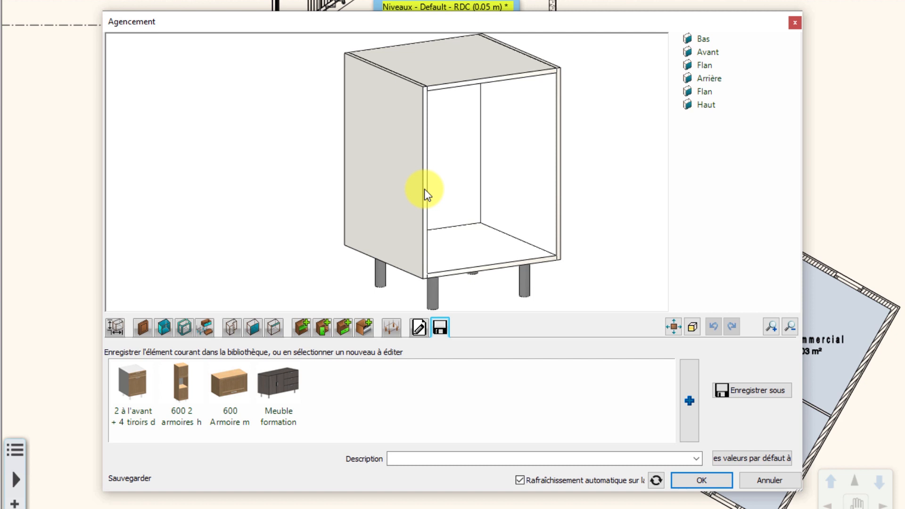
- Set the unit's form to a custom object and start defining the front profile of its 3D shape
left_click(233, 328)
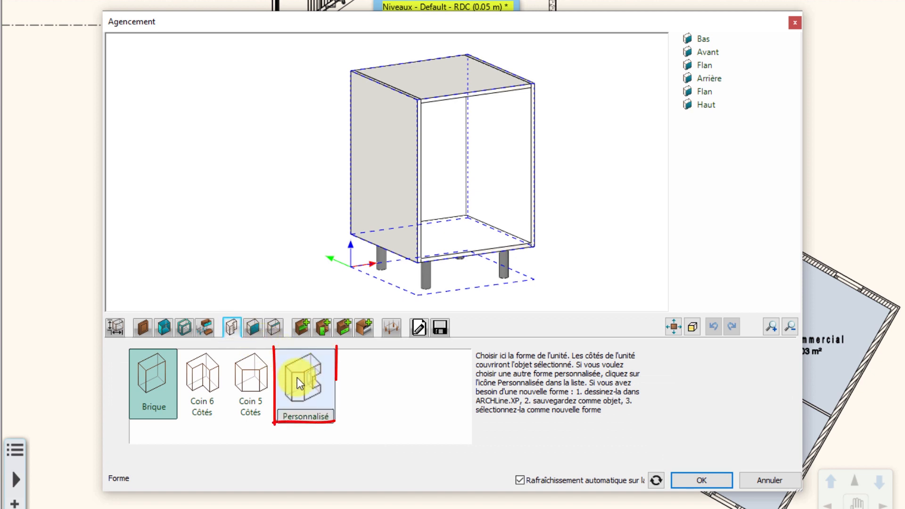
left_click(301, 389)
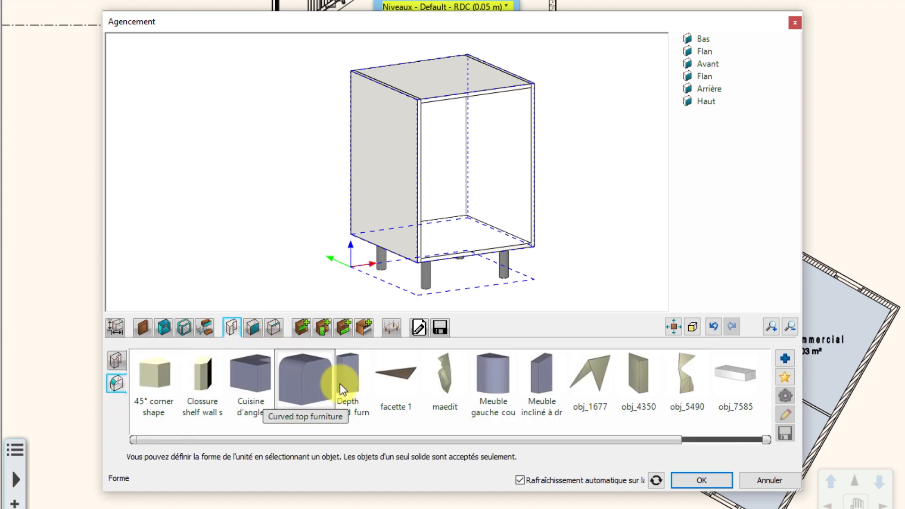
mouse_move(420, 440)
left_mouse_down()
mouse_move(450, 437)
mouse_move(405, 443)
left_mouse_up()
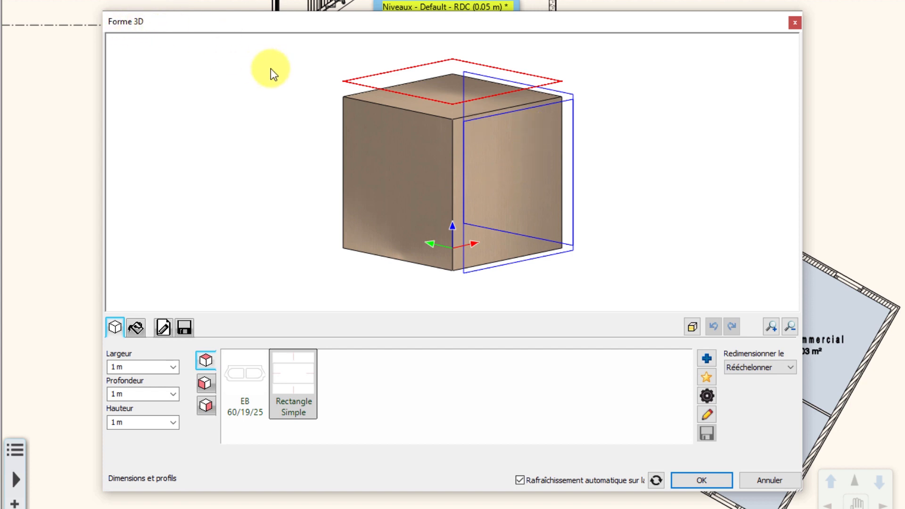
left_click(497, 117)
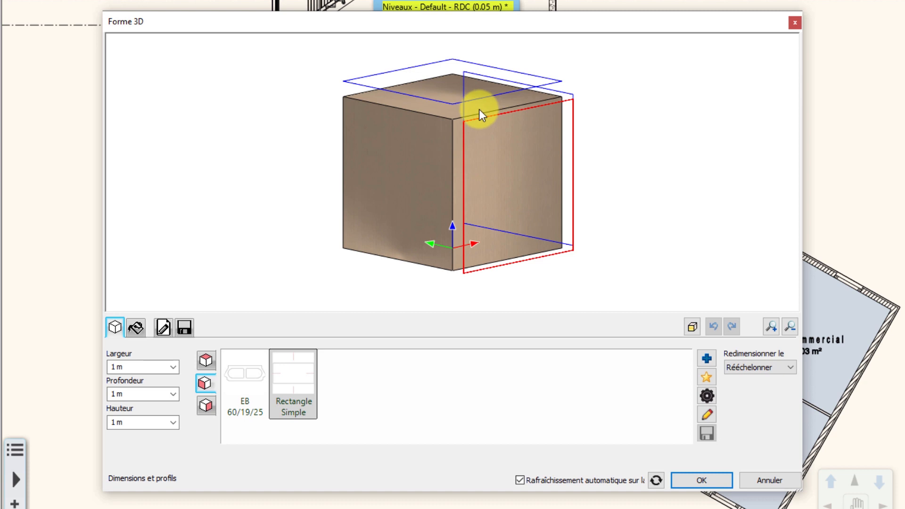
left_click_drag(492, 132, 453, 134)
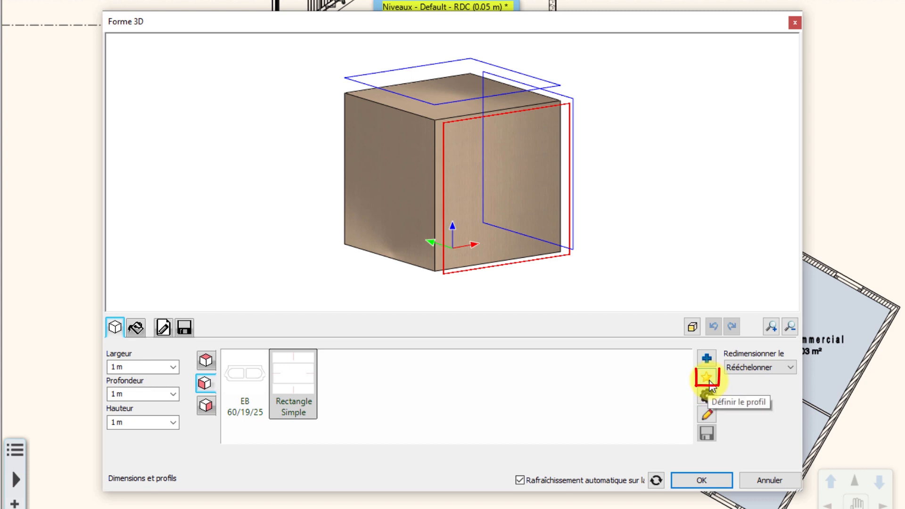
left_click(709, 381)
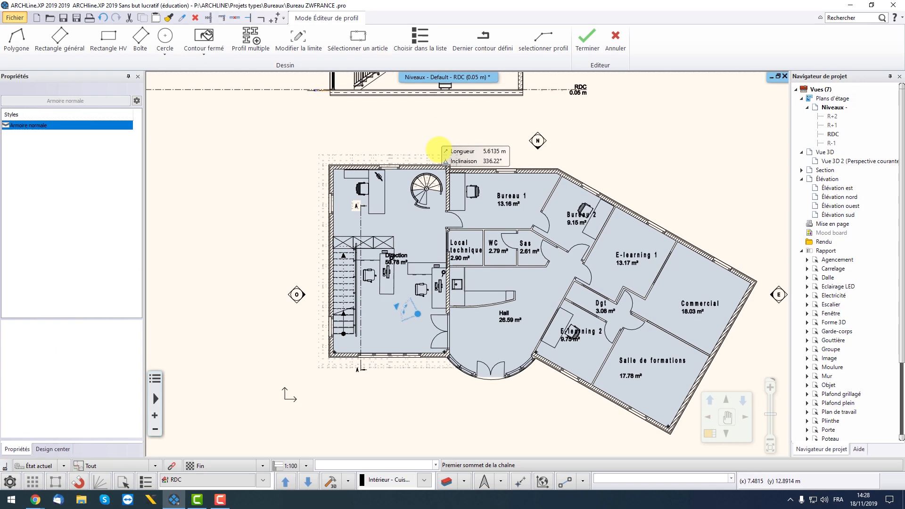
- Draw the profile's first edge from the stair foot up along the staircase underside, about 2.28 m long at 34.85°, level with the cabinet top
middle_click_drag(439, 151, 448, 251)
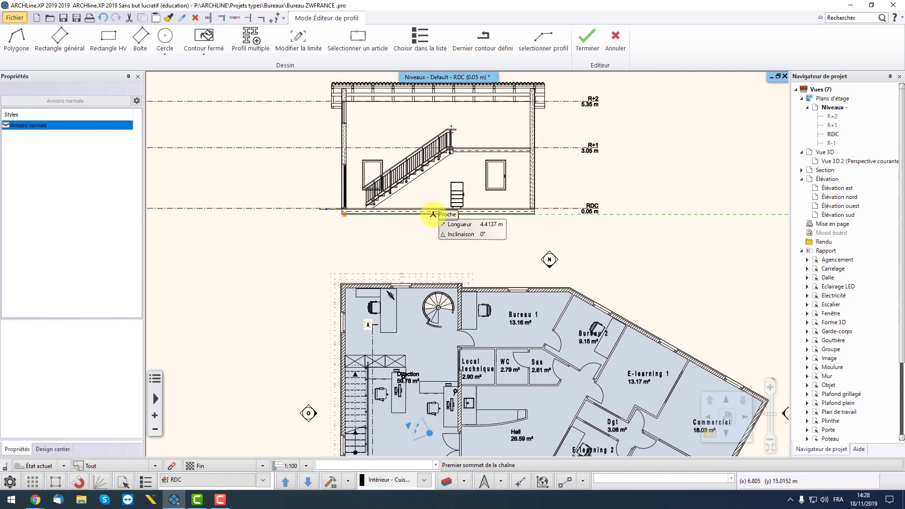
scroll(414, 199, "up", 2)
scroll(422, 207, "up", 4)
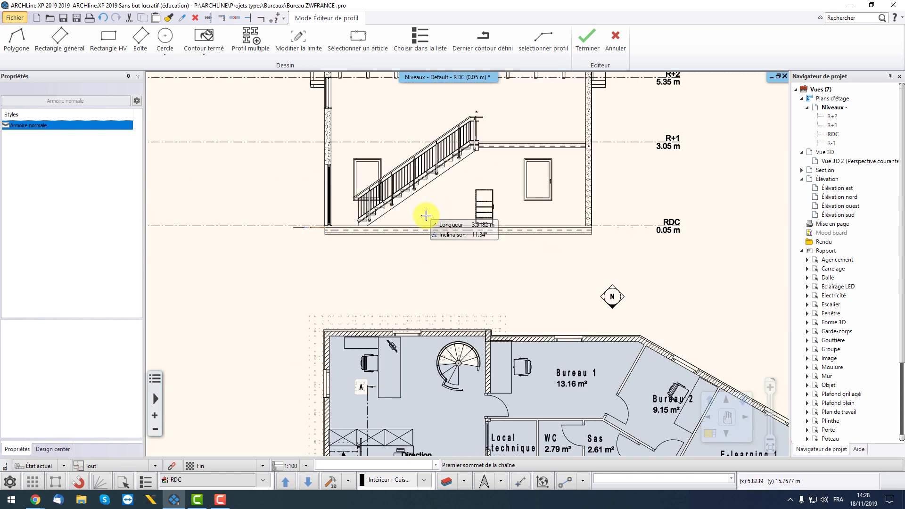
middle_click_drag(439, 279, 409, 327)
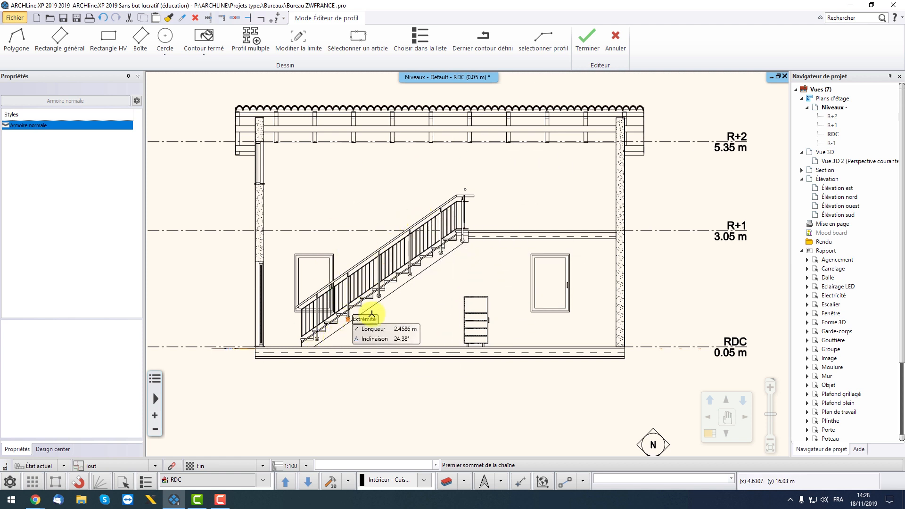
scroll(426, 296, "up", 2)
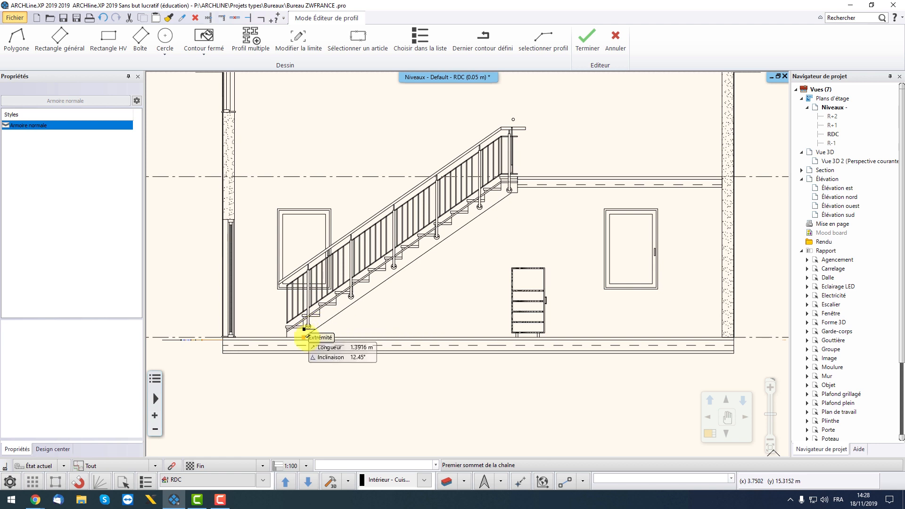
left_click(304, 337)
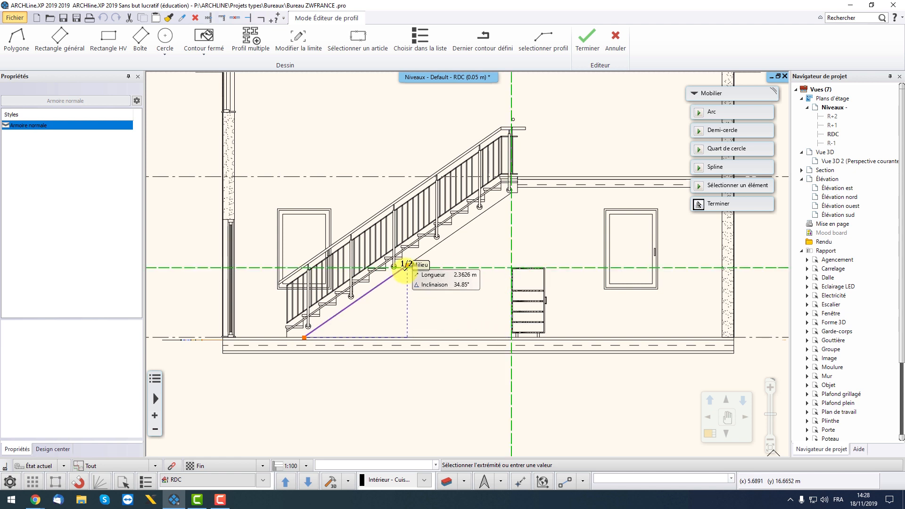
scroll(404, 265, "up", 2)
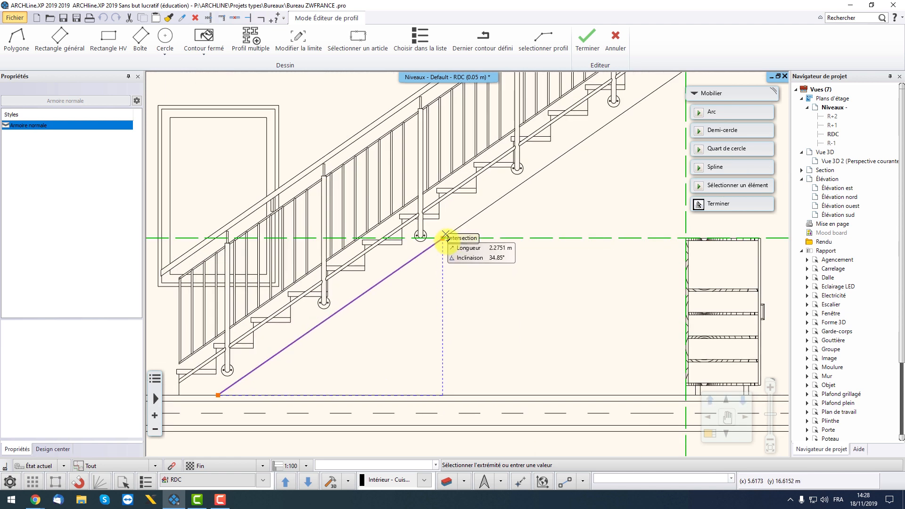
left_click(443, 238)
- Complete the profile horizontally about 2.01 m to the cabinet's top corner, down to the floor and back to the stair foot, and set its reference point
middle_click_drag(592, 250, 487, 275)
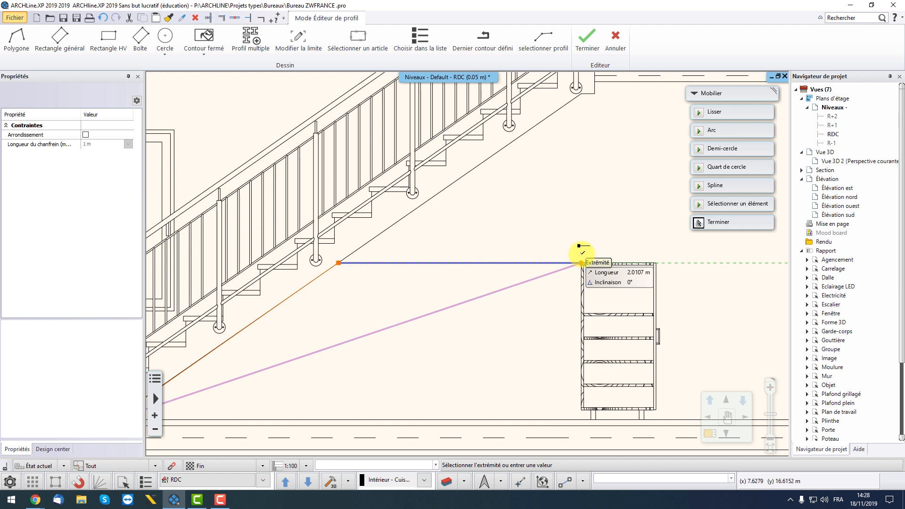
left_click(581, 255)
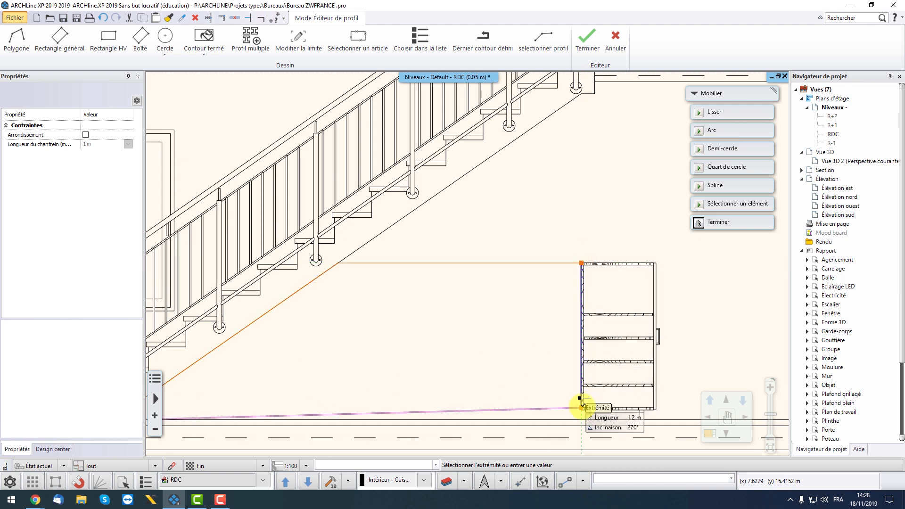
left_click(581, 419)
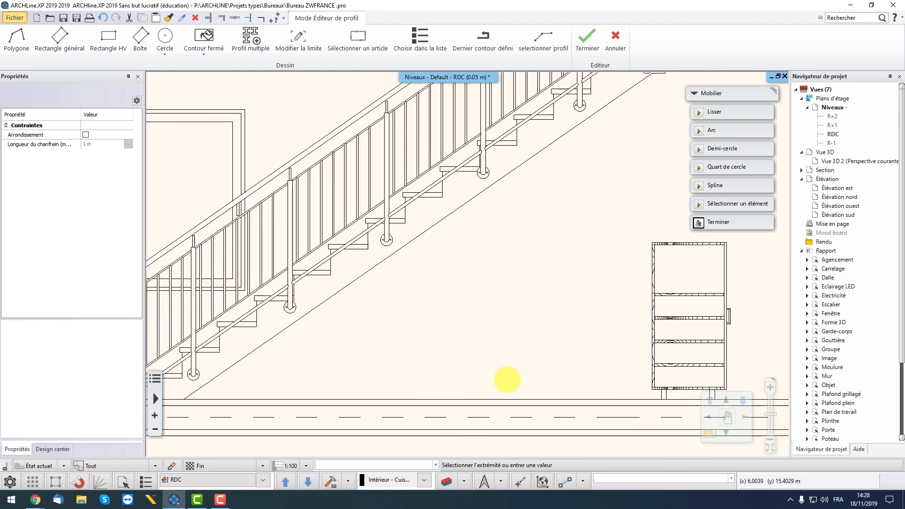
left_click(249, 386)
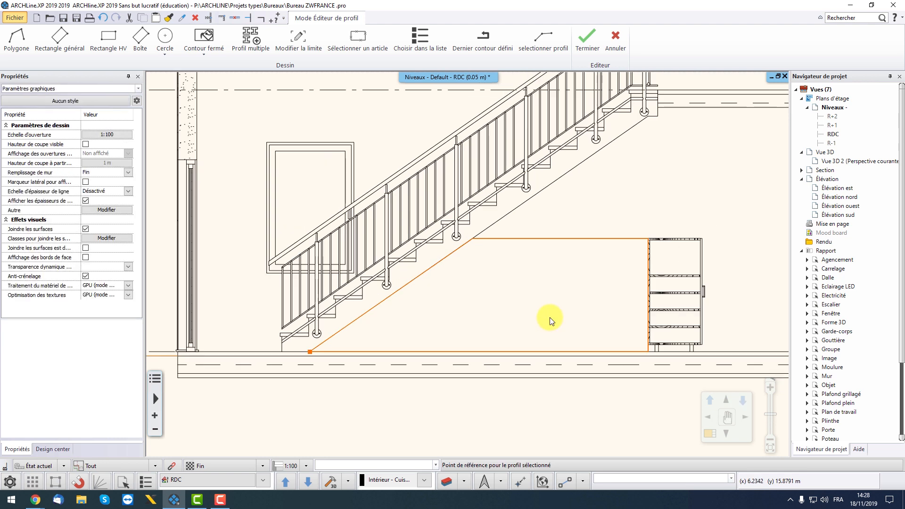
left_click(502, 295)
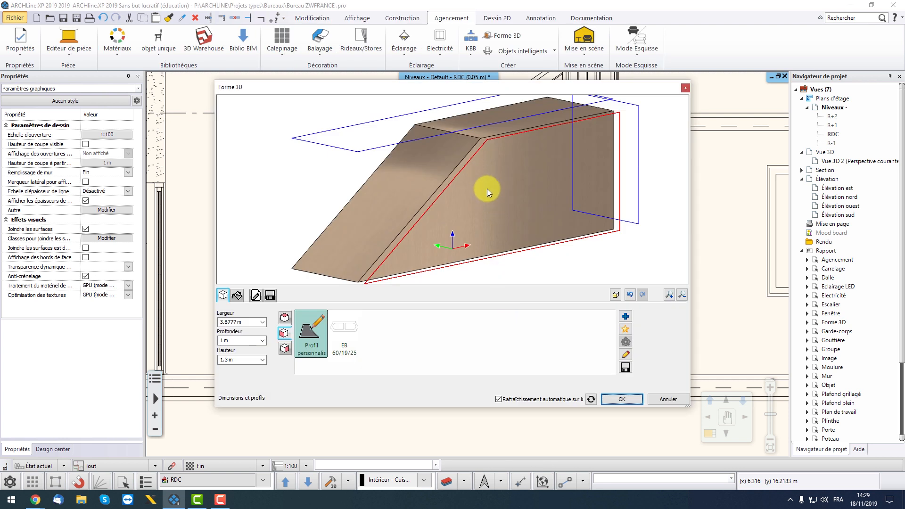
- Check the extruded 3D shape and apply it as the furniture unit's custom form
scroll(487, 188, "down", 1)
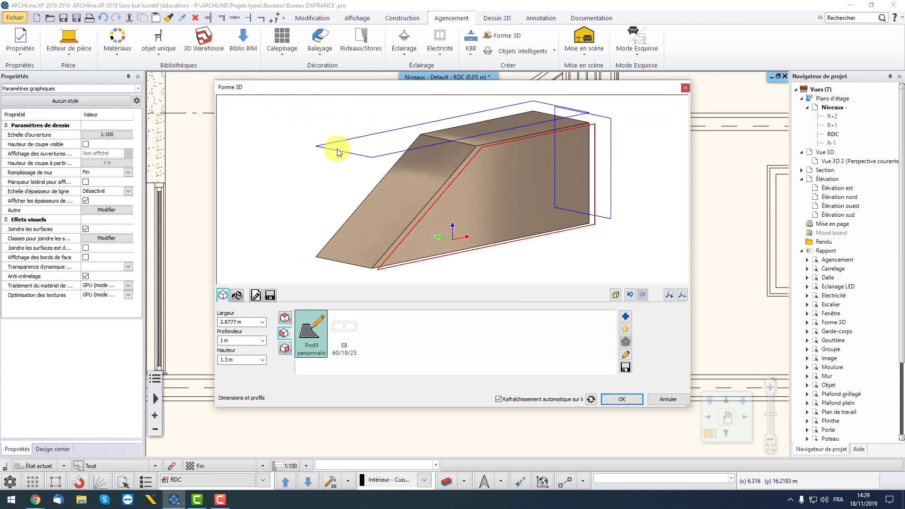
left_click_drag(509, 227, 491, 222)
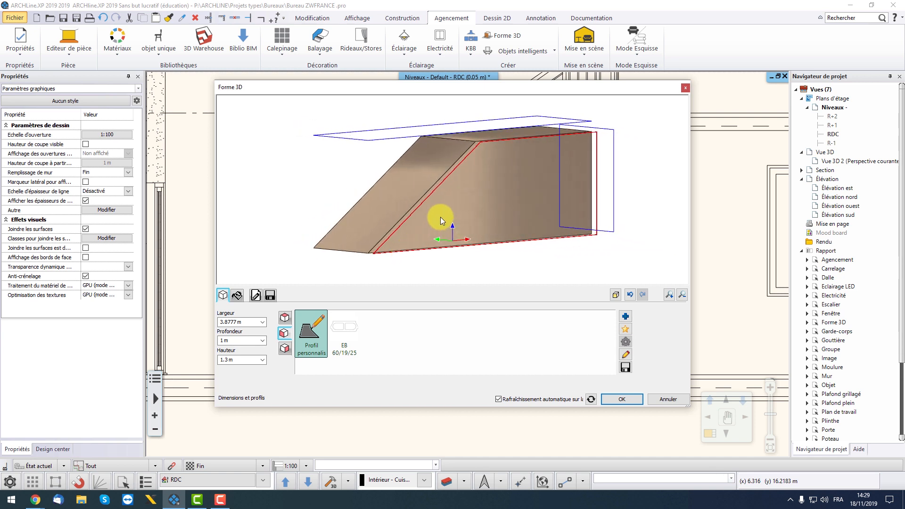
left_click_drag(595, 186, 529, 214)
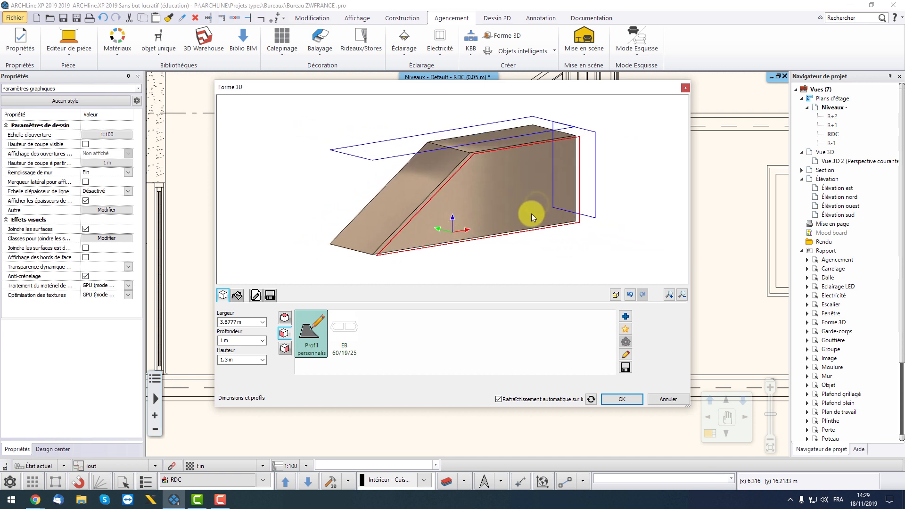
left_click(627, 400)
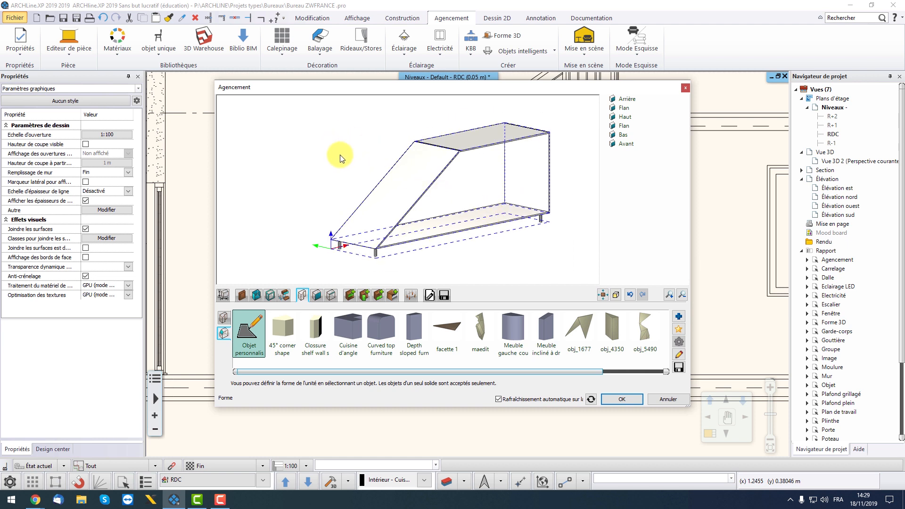
- Add a simple vertical shelf divider near the middle of the unit's front
left_click_drag(357, 163, 441, 211)
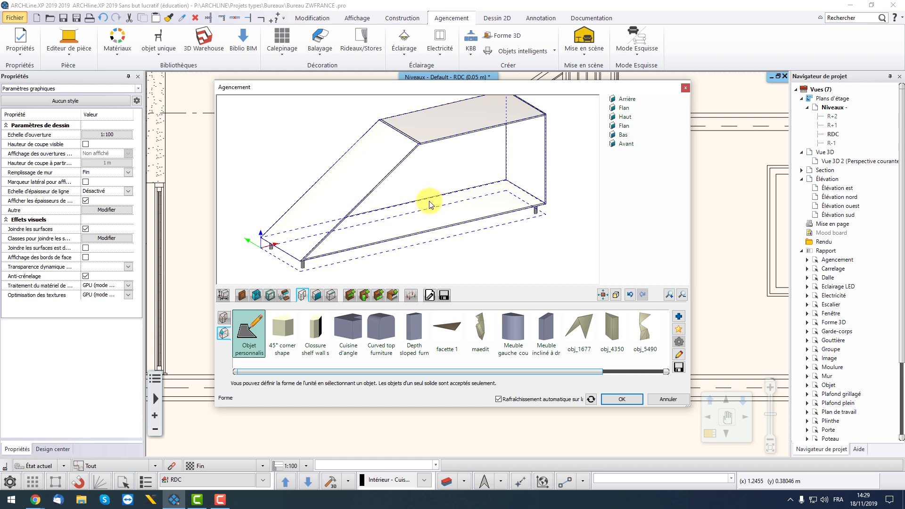
scroll(429, 203, "down", 2)
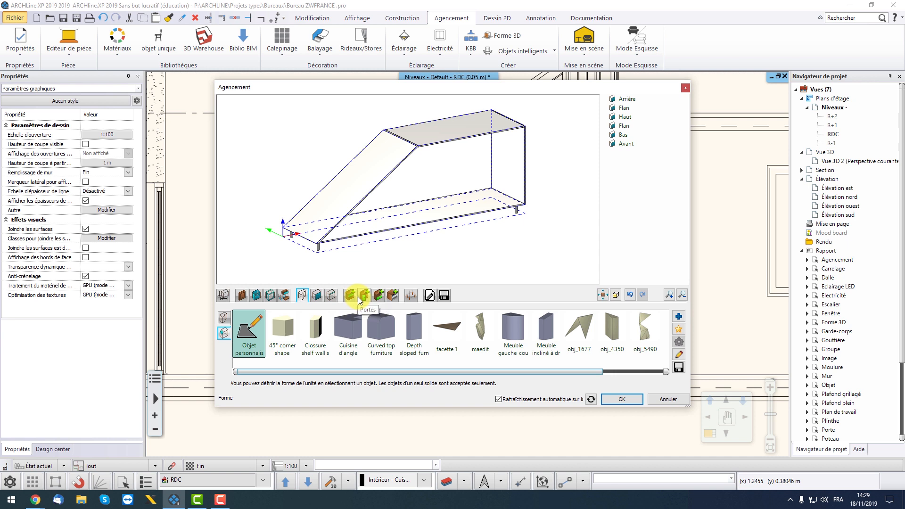
left_click(394, 295)
left_click(349, 295)
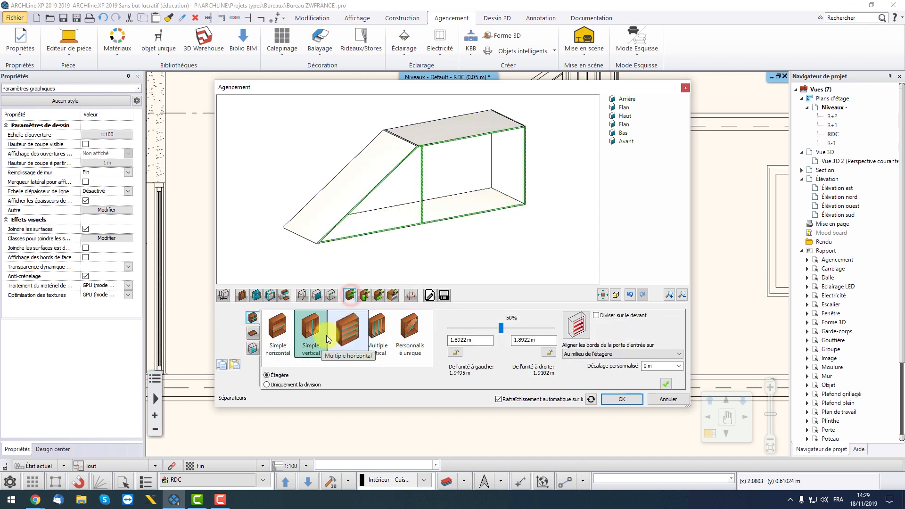
left_click_drag(499, 328, 498, 328)
scroll(408, 202, "up", 2)
left_click(664, 383)
- Add 2 shelves with the multiple horizontal separator in the unit's sloped compartment
middle_click_drag(466, 178, 436, 175)
left_click(325, 185)
left_click(347, 327)
double_click(493, 318)
type("2")
left_click(666, 383)
- Add a sliding door to the unit's full-height compartment
left_click(464, 179)
left_click(364, 295)
left_click(443, 330)
left_click(667, 380)
- Replace the sliding door's default front with the Wenge front
scroll(440, 198, "up", 3)
middle_click_drag(440, 198, 475, 212)
left_click(251, 333)
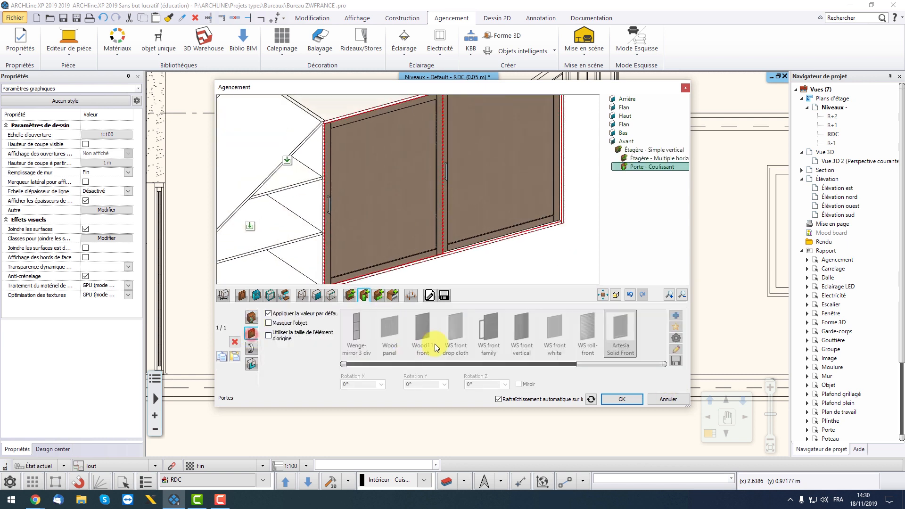
left_click_drag(583, 363, 532, 360)
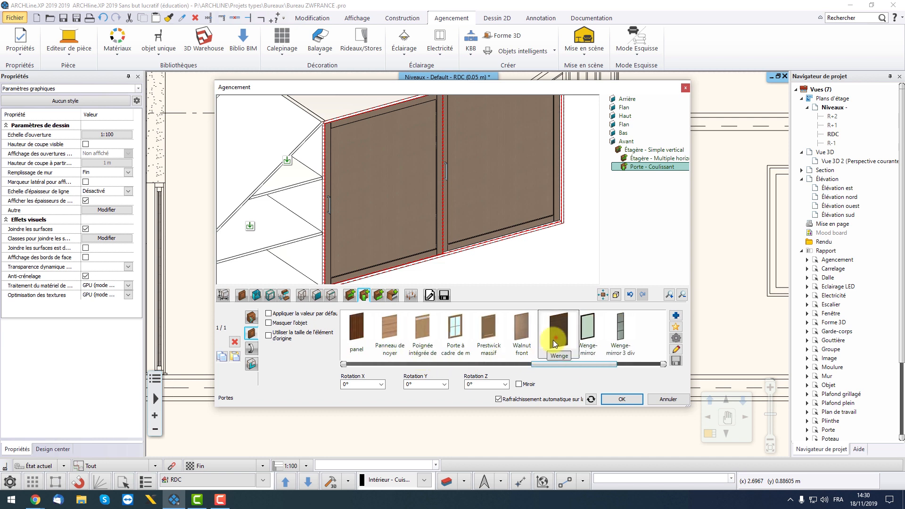
left_click(549, 342)
scroll(453, 198, "down", 3)
middle_click_drag(453, 202, 472, 184)
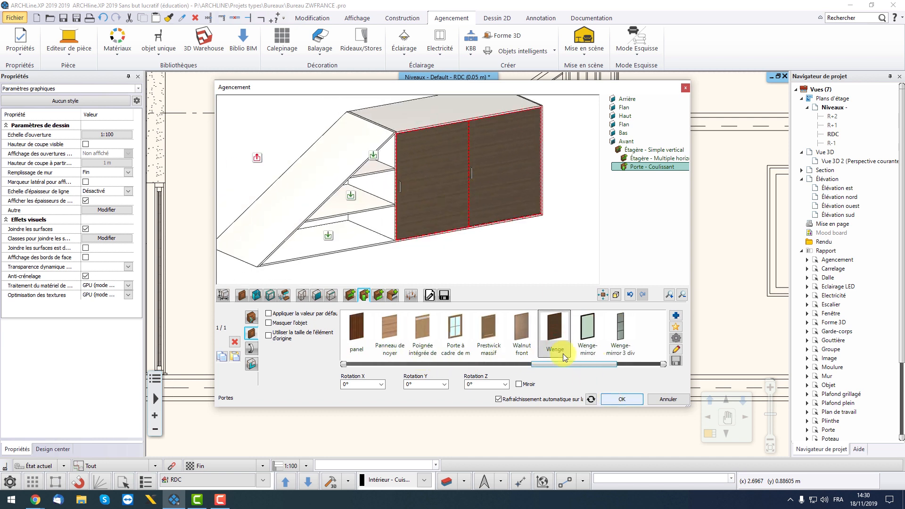
- Accept the finished storage unit despite its relative elevation and place it in the Direction room beside the staircase on the RDC plan
left_click(622, 399)
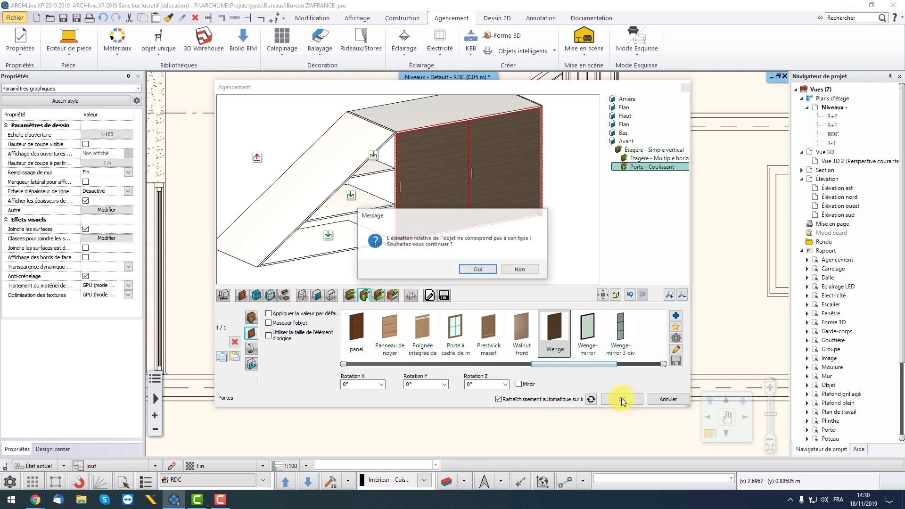
left_click(478, 269)
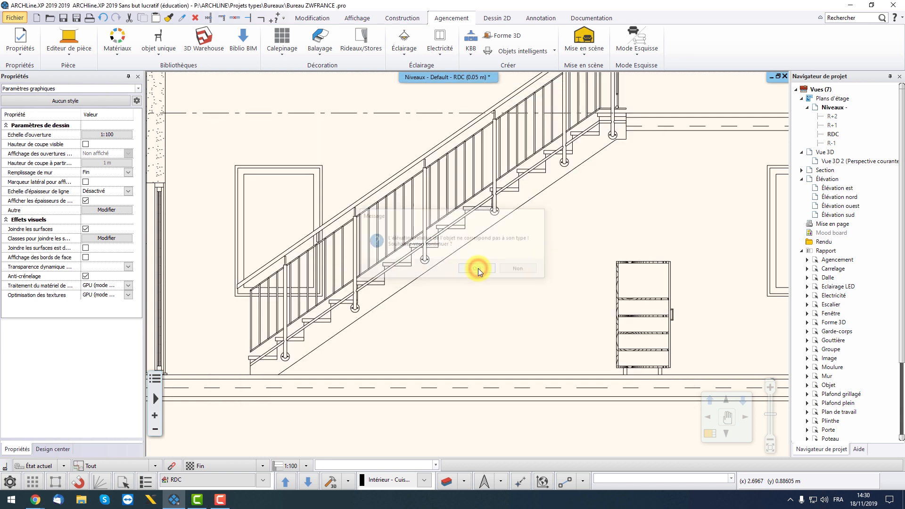
scroll(471, 273, "down", 3)
scroll(442, 267, "down", 3)
middle_click_drag(433, 304, 424, 188)
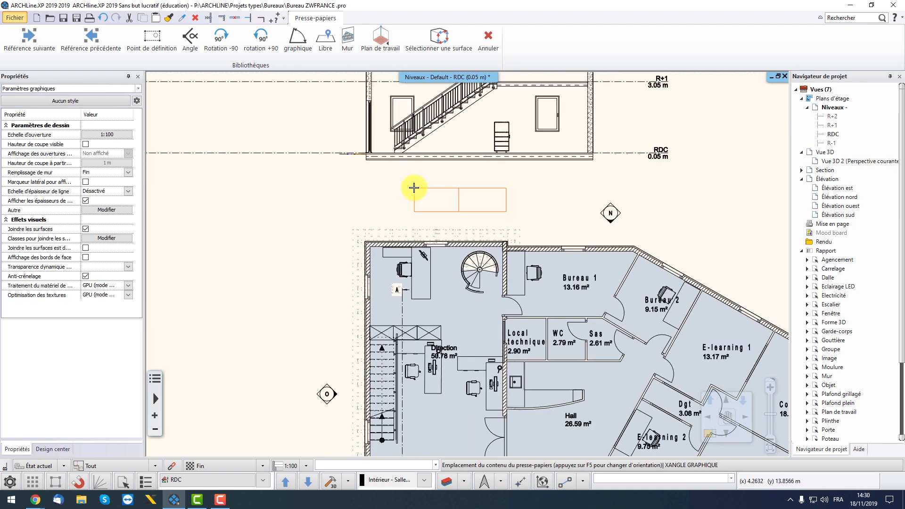
middle_click_drag(420, 314, 412, 234)
scroll(420, 332, "up", 1)
scroll(420, 330, "up", 2)
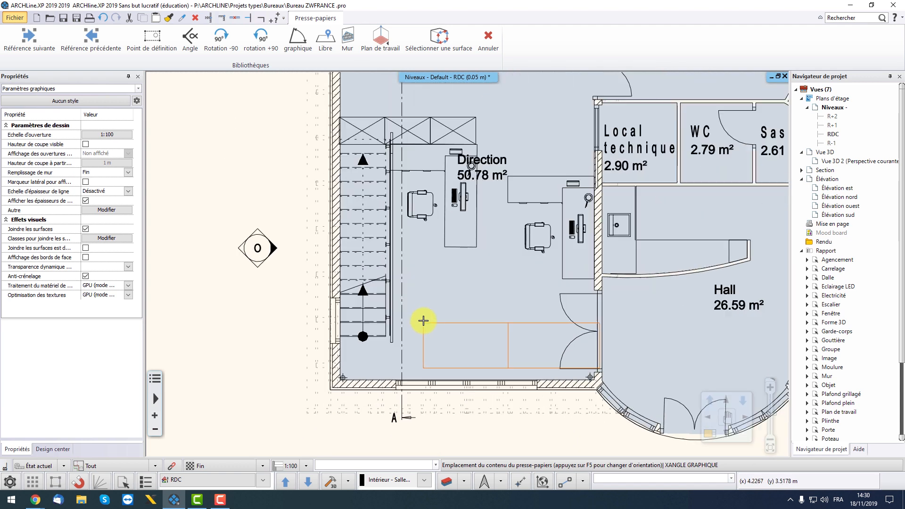
scroll(413, 311, "up", 1)
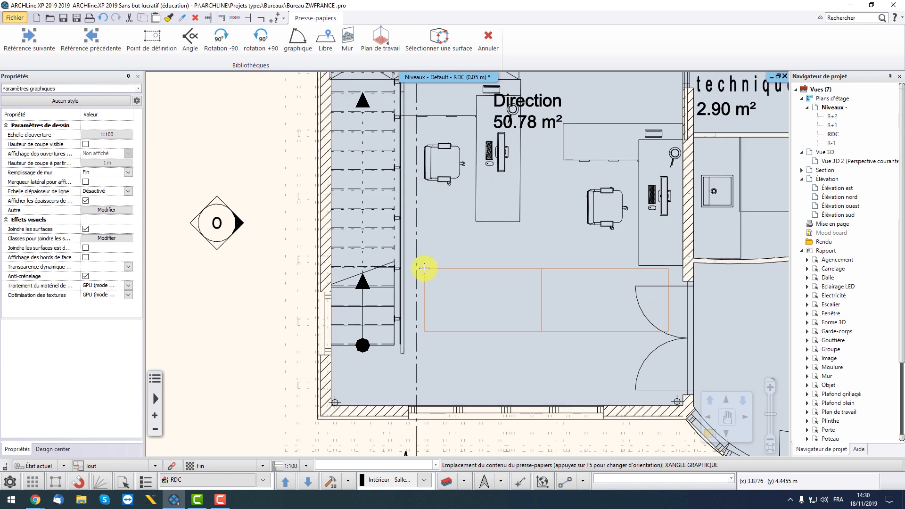
left_click(423, 268)
key("Escape")
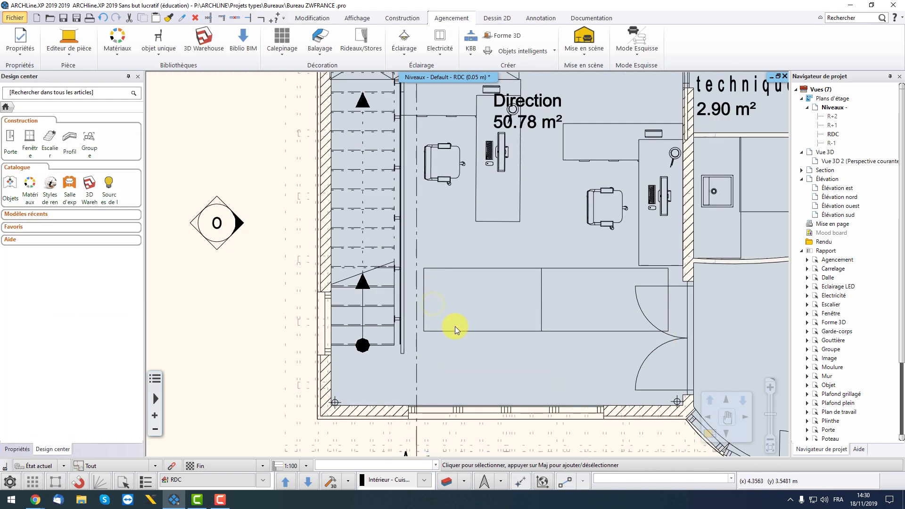
- Rotate the placed storage unit 90° counterclockwise in plan so its length runs parallel to the stair flight
left_click(455, 329)
middle_click_drag(445, 309, 438, 307)
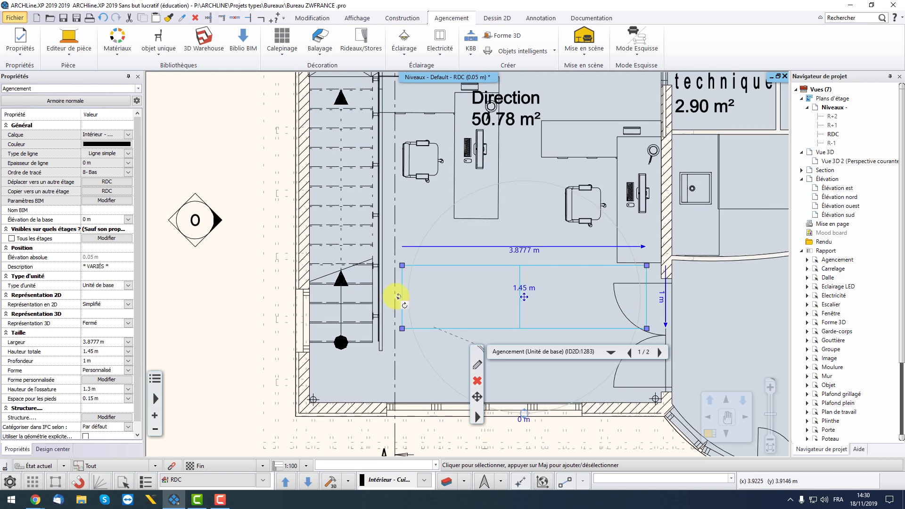
left_click(398, 297)
middle_click_drag(480, 276, 435, 238)
- Move the rotated unit by its lower outer corner onto the staircase's open-side edge, beneath the flight
right_click(540, 374)
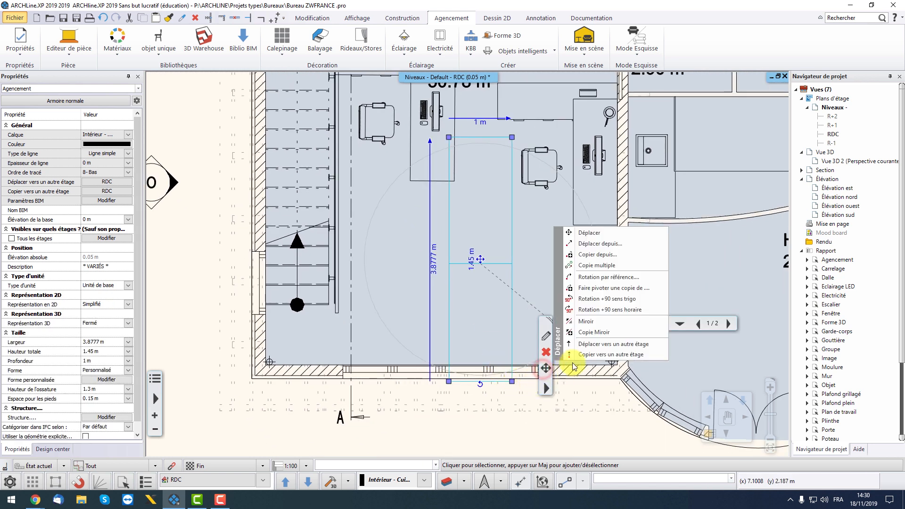
left_click(593, 238)
left_click(512, 381)
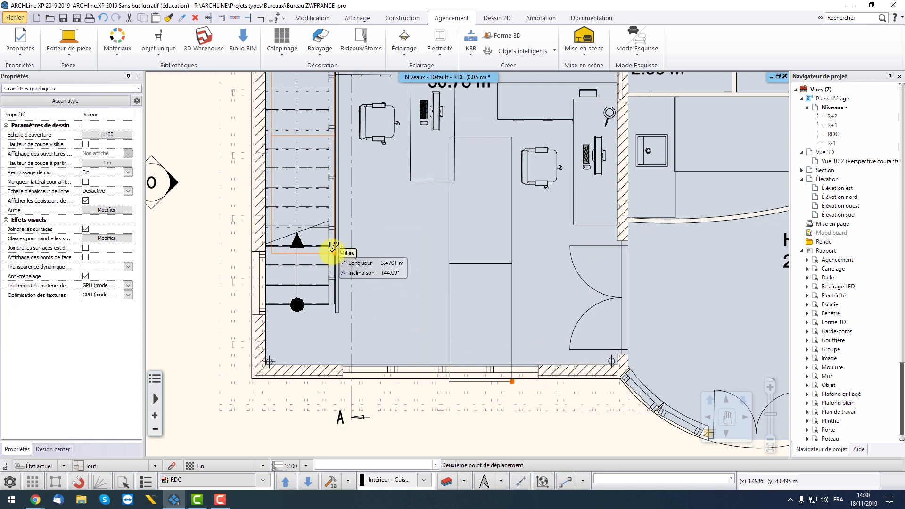
left_click(362, 247)
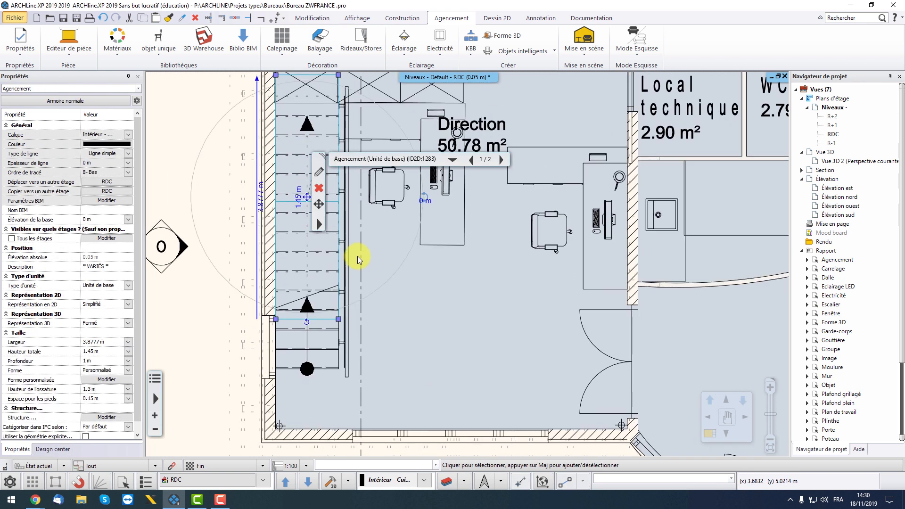
- In the Vue 3D 2 perspective, move the unit from its pointed lower front corner to the bottom endpoint of the under-stair slope
double_click(873, 161)
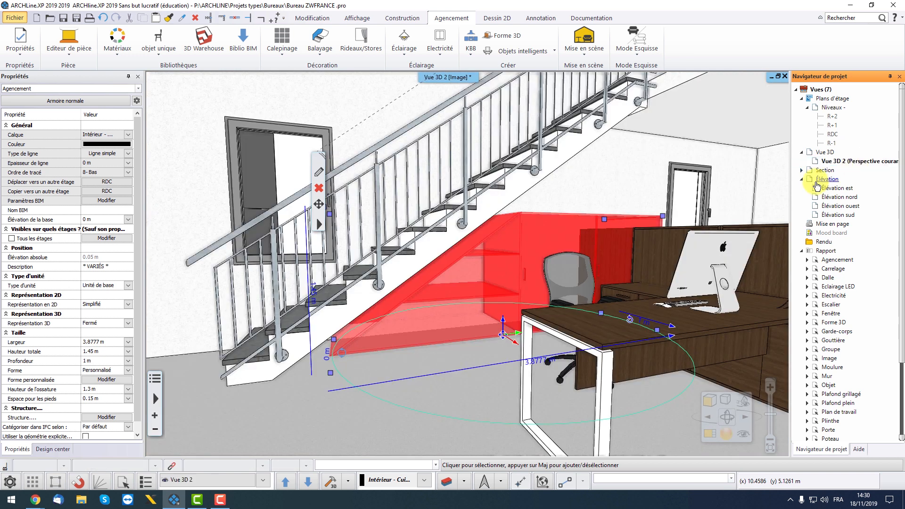
scroll(379, 313, "up", 4)
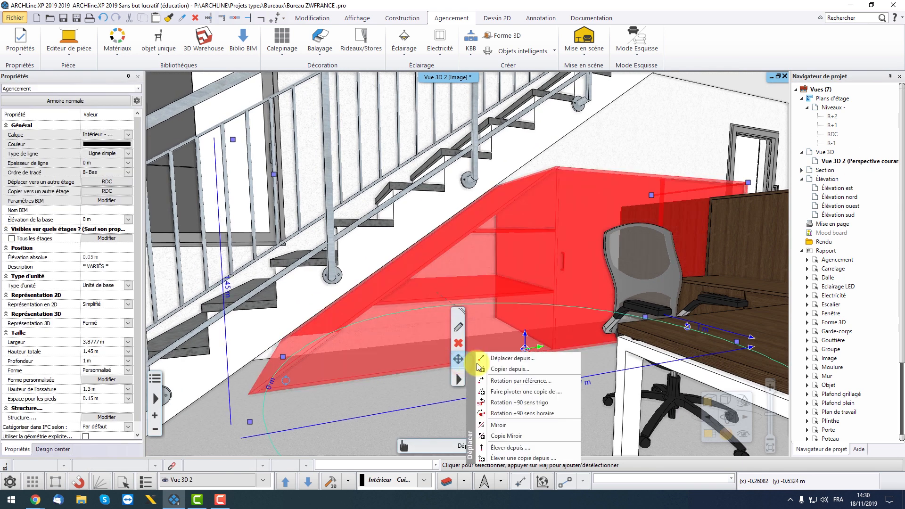
key("Escape")
middle_click_drag(365, 361, 450, 318)
scroll(450, 318, "down", 2)
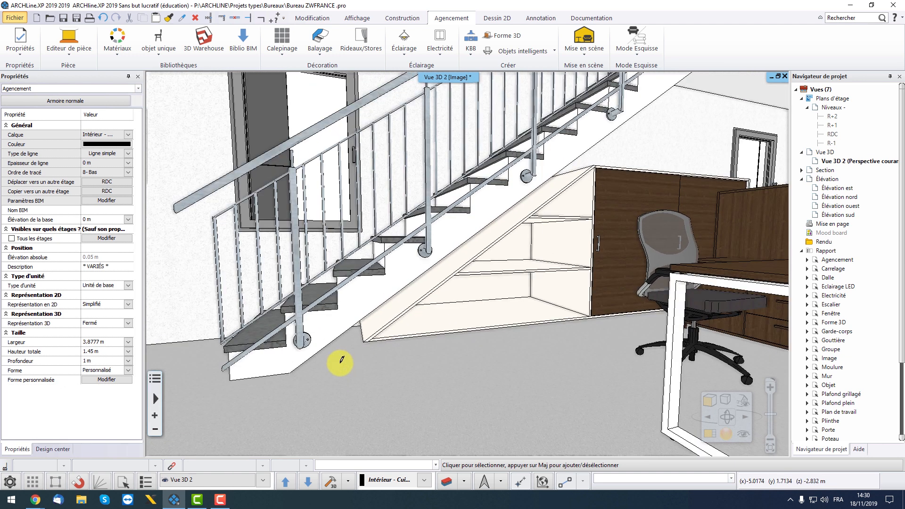
left_click(365, 342)
left_click(311, 359)
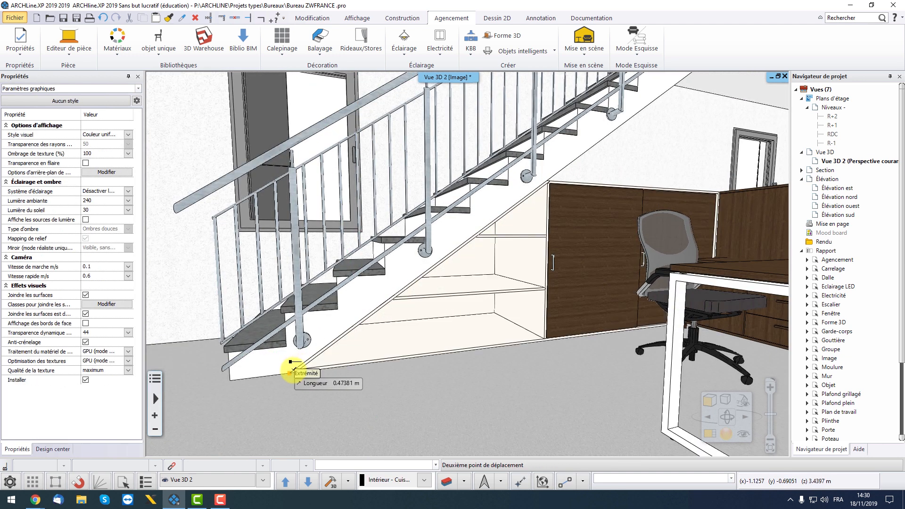
left_click(558, 303)
key("Escape")
scroll(556, 278, "up", 5)
scroll(481, 288, "up", 2)
middle_click_drag(482, 287, 575, 219)
scroll(572, 223, "down", 4)
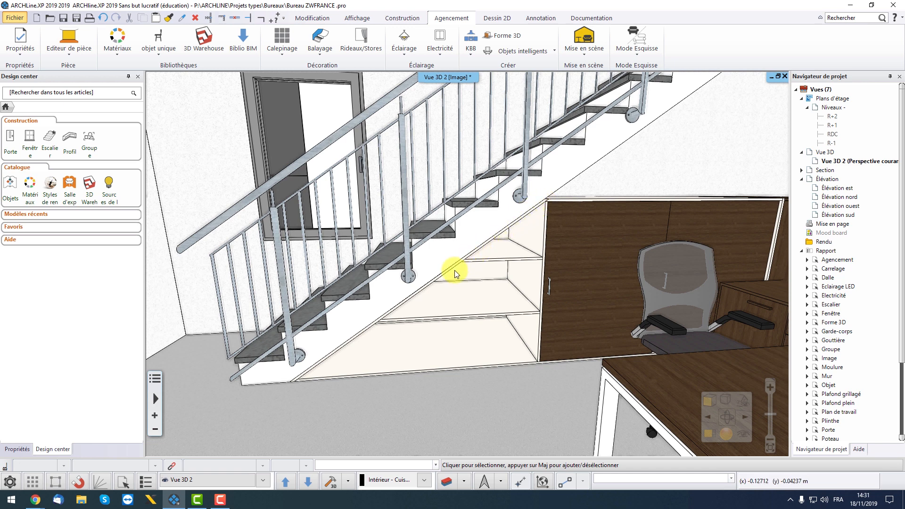
middle_click_drag(561, 318, 644, 309)
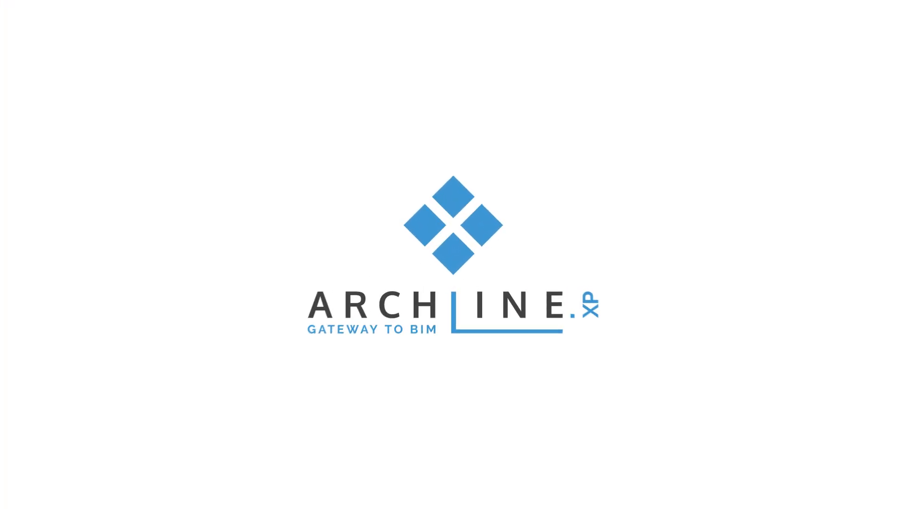